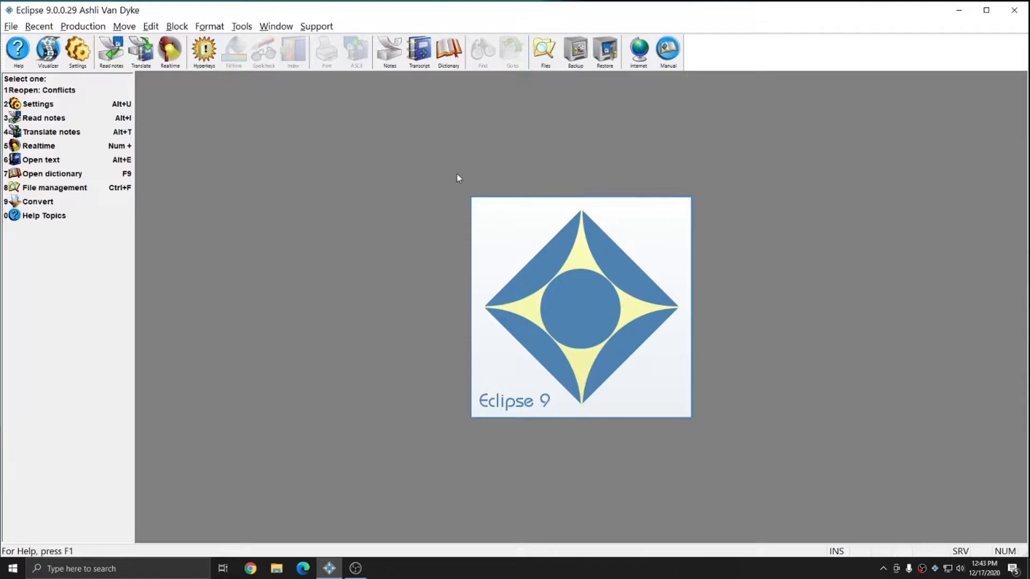
Retranslate Conflicts.not in Quick tran mode with Make edit station info off, accepting the speaker list
click(83, 27)
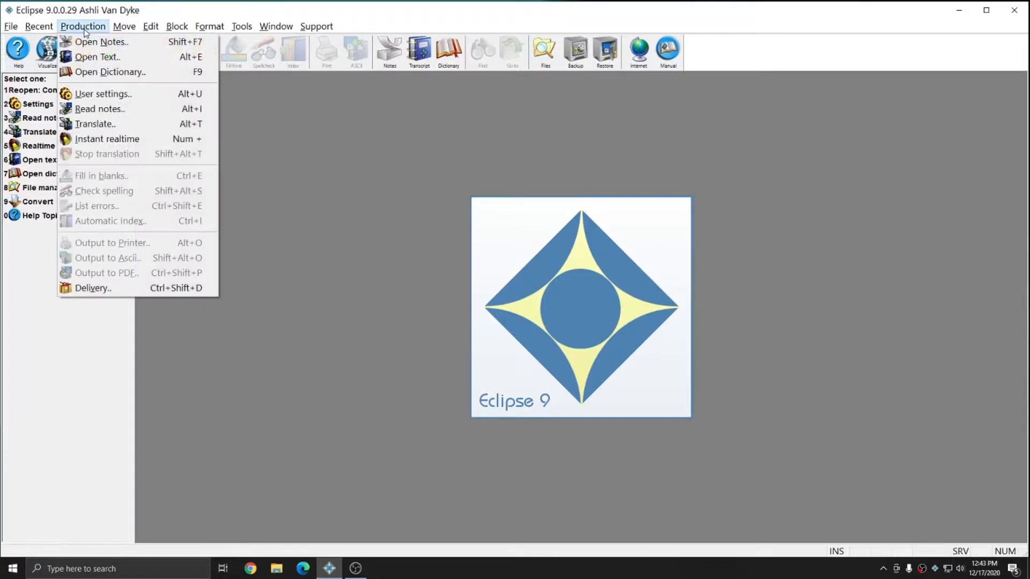
click(94, 124)
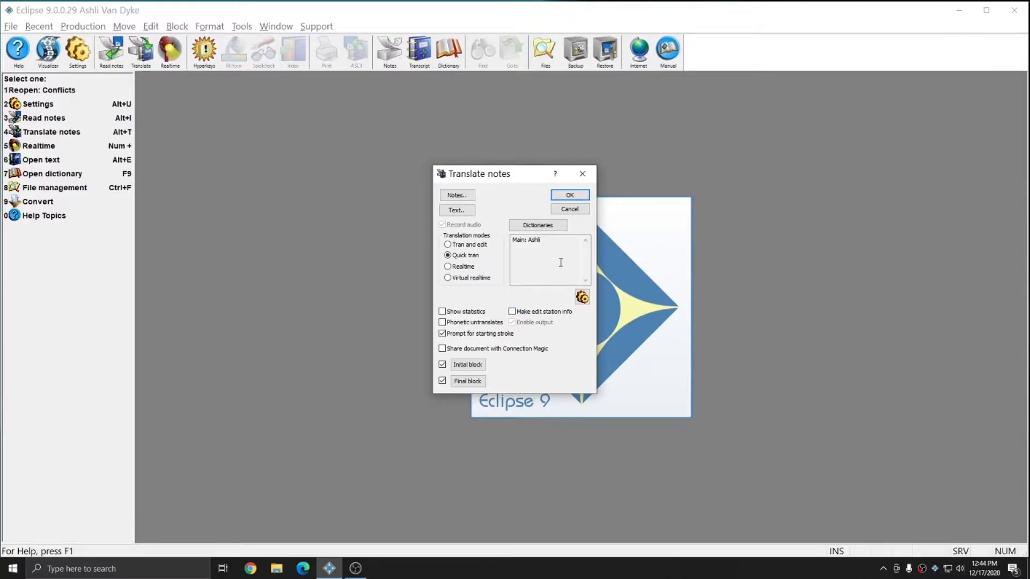
click(460, 198)
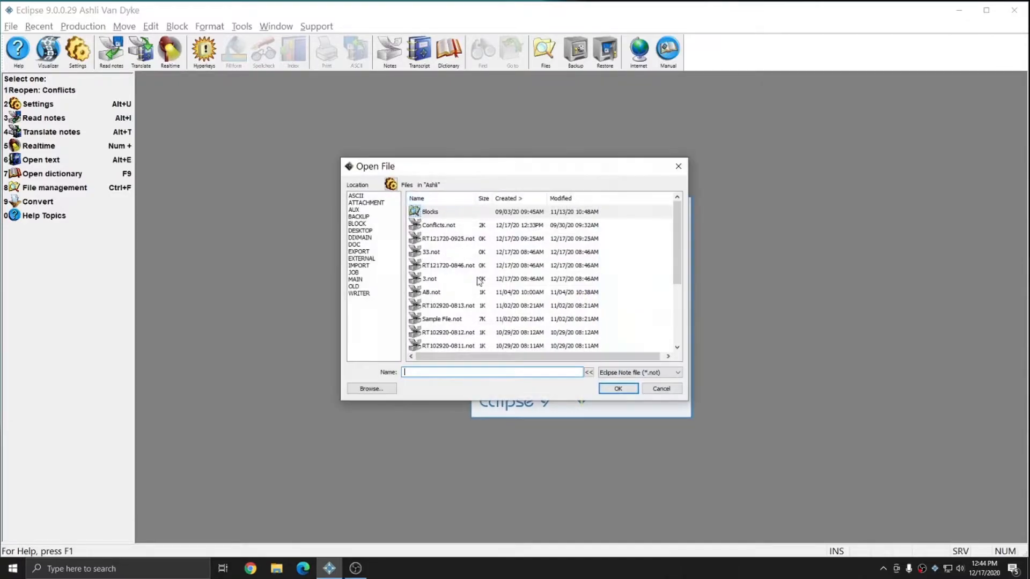
double_click(444, 231)
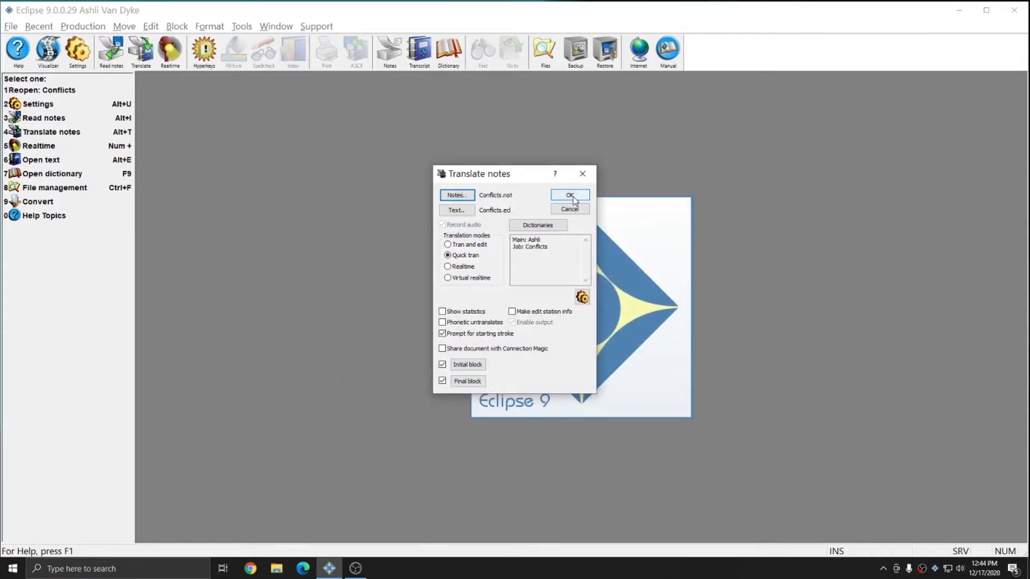
click(573, 198)
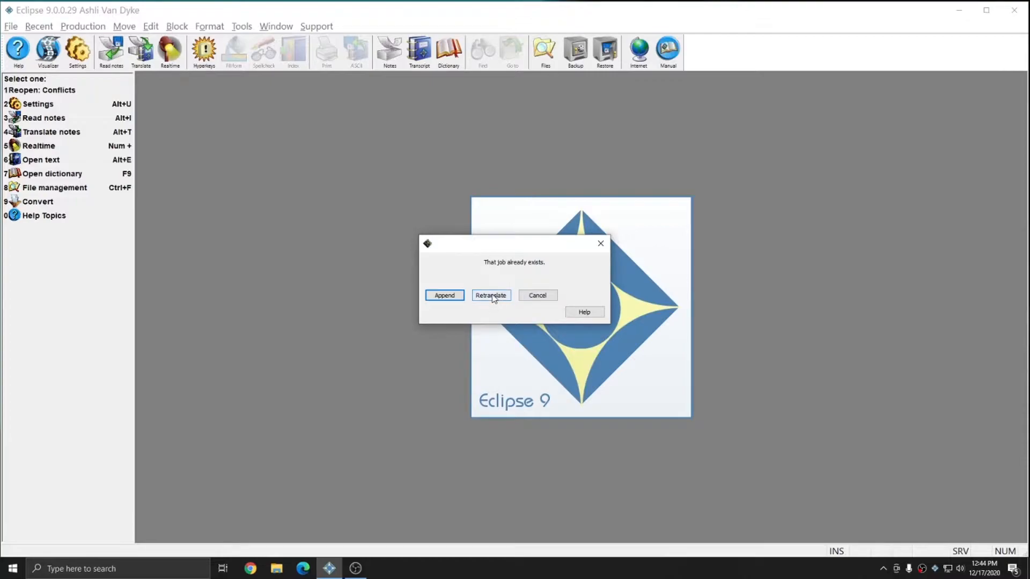
click(493, 297)
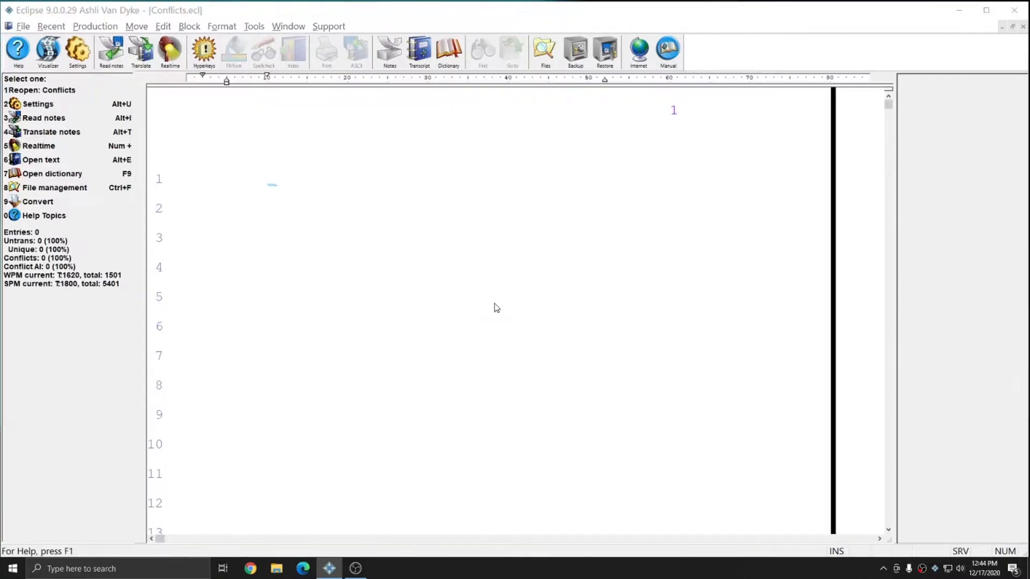
click(413, 296)
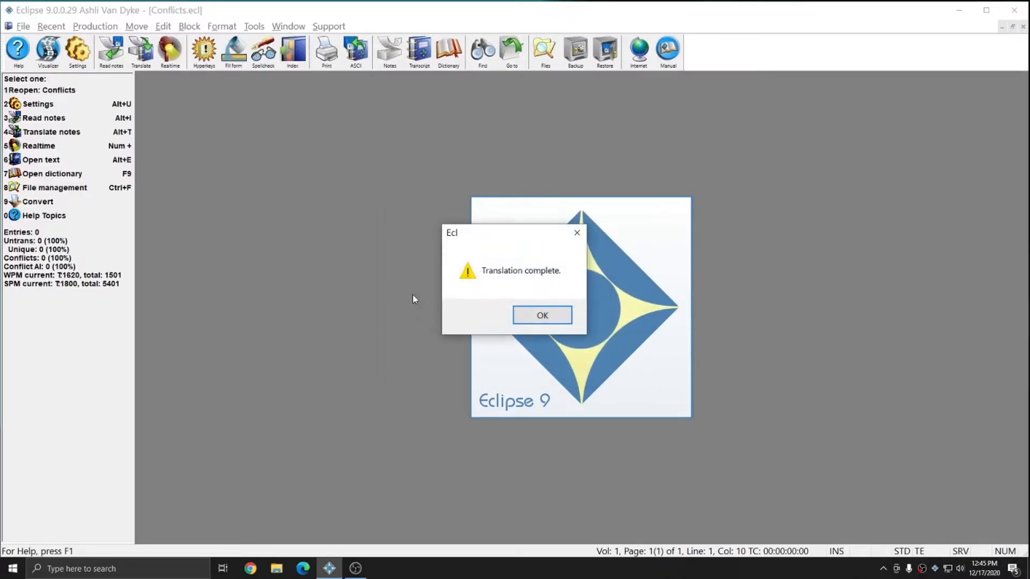
click(538, 320)
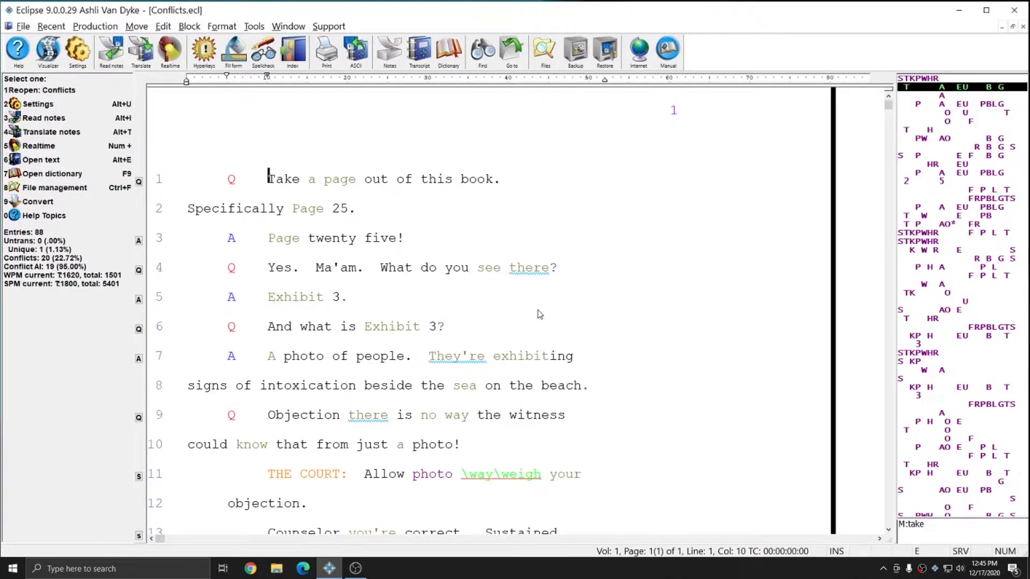
Look over the translated transcript and the Conflicts job dictionary's entries, and close both documents
scroll(452, 326, down, 3)
scroll(453, 328, up, 3)
click(450, 51)
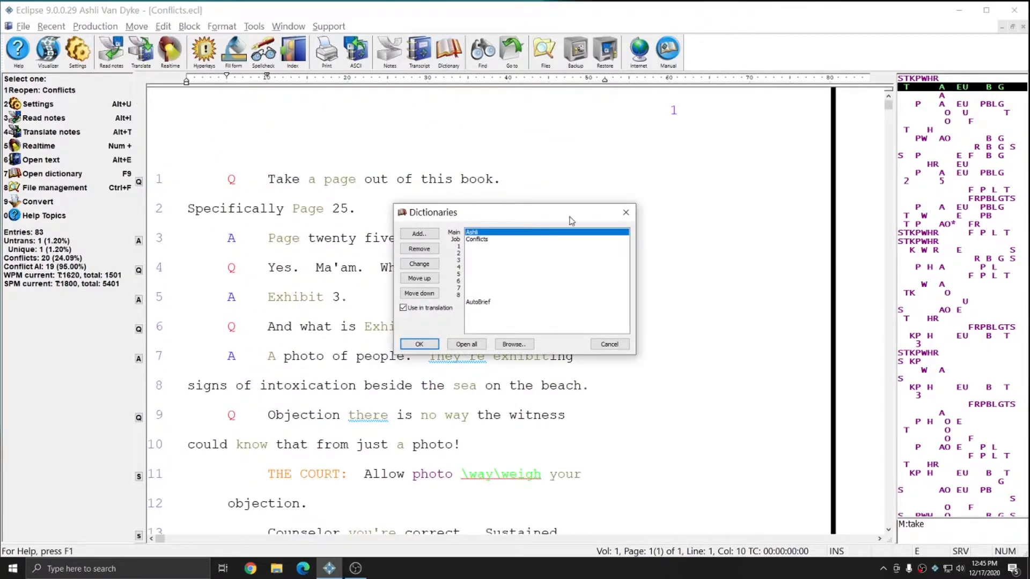
click(474, 240)
click(418, 345)
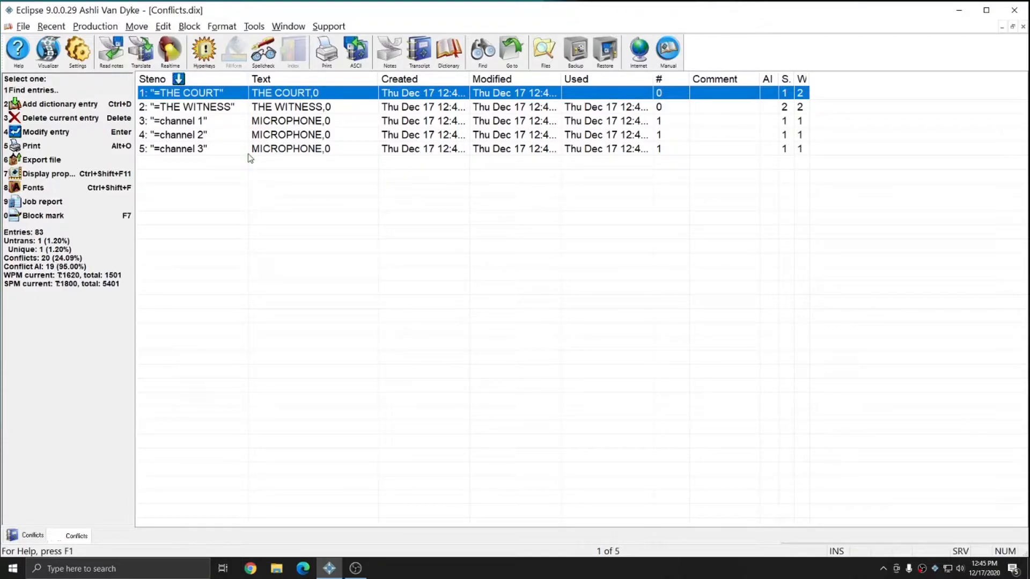
key(ctrl+F4)
key(ctrl+F4)
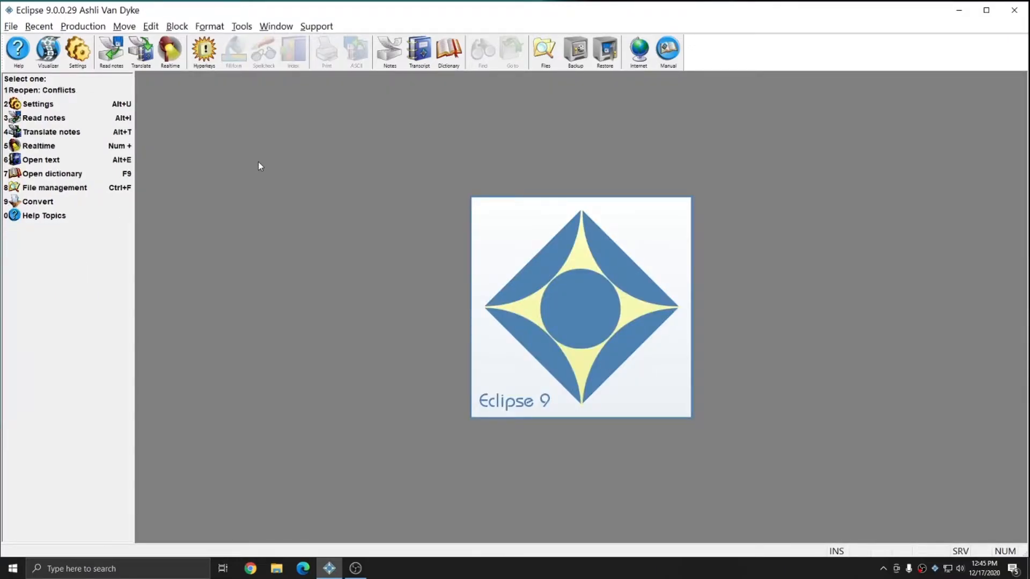
Retranslate Conflicts.not with Make edit station info enabled, accepting the speaker list
key(alt+t)
click(513, 313)
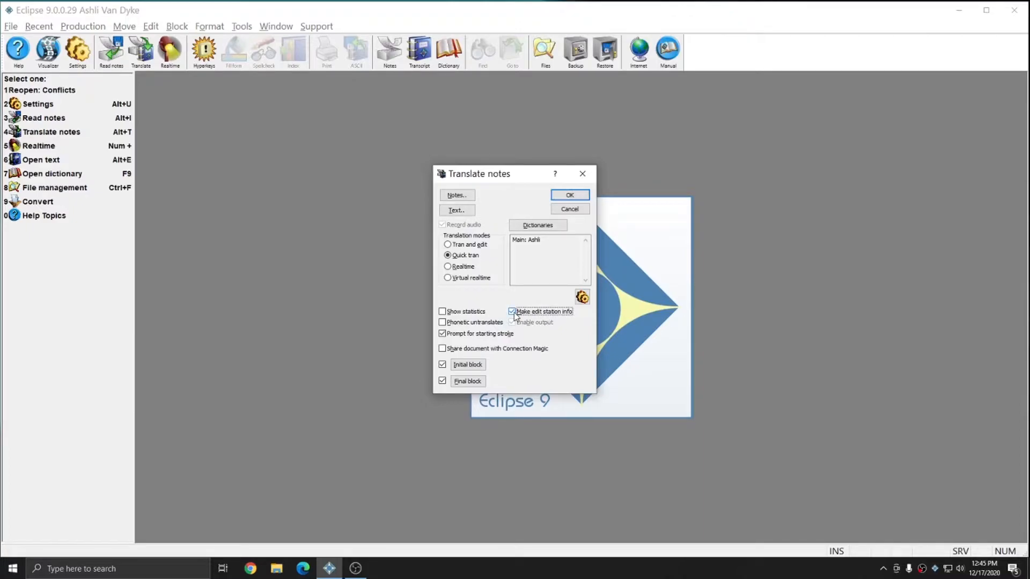
click(459, 204)
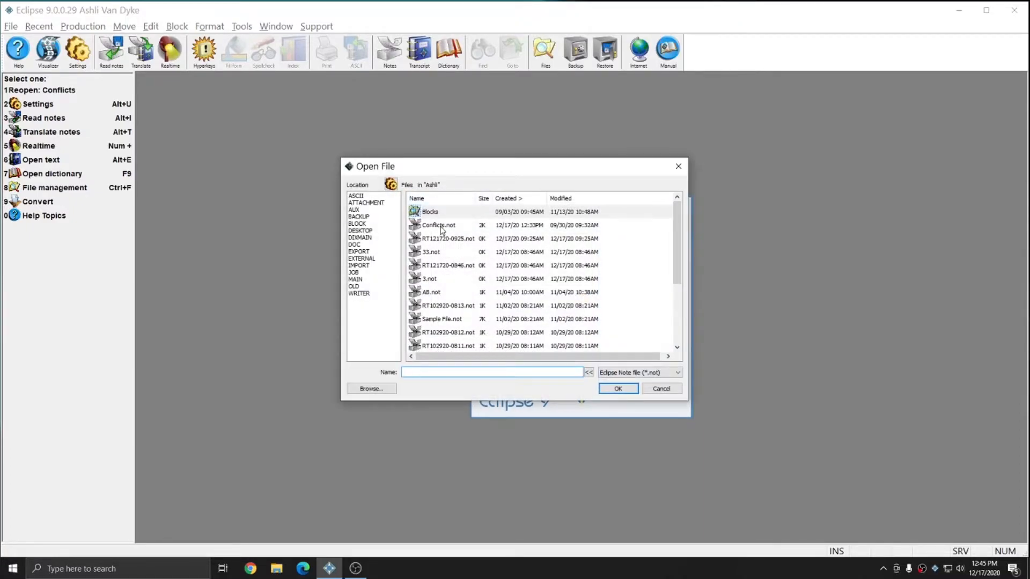
double_click(442, 230)
click(569, 201)
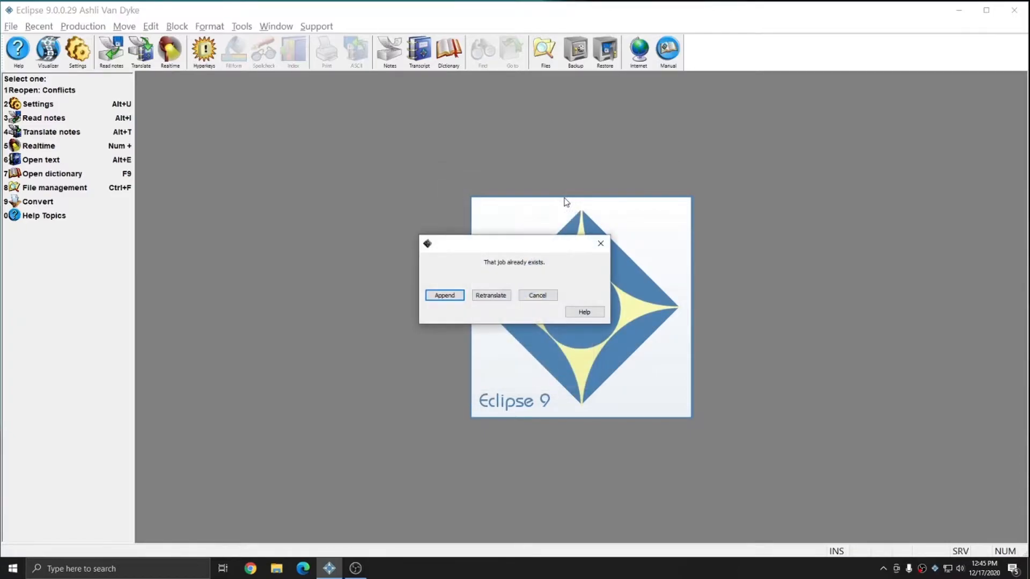
click(490, 295)
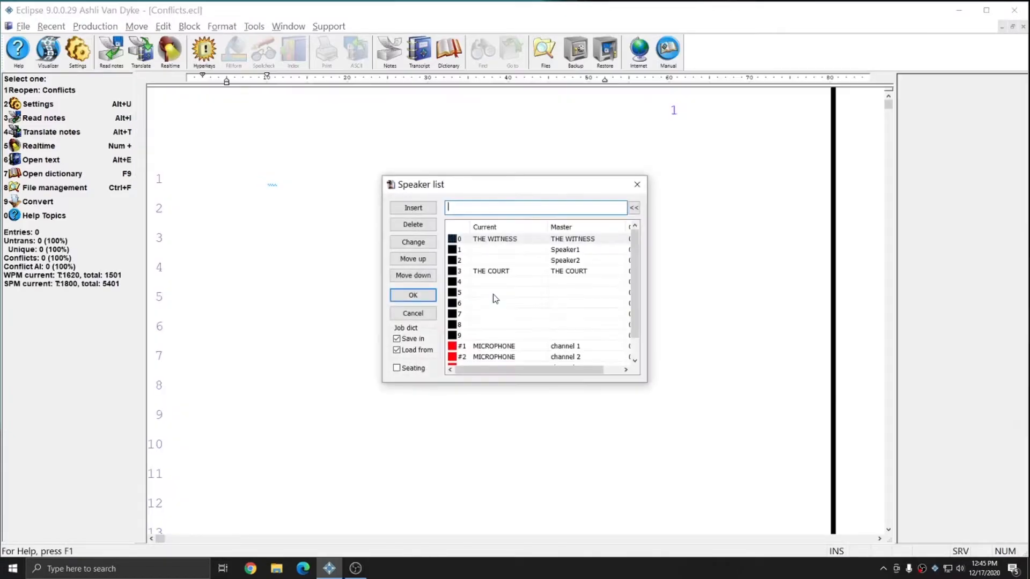
click(406, 295)
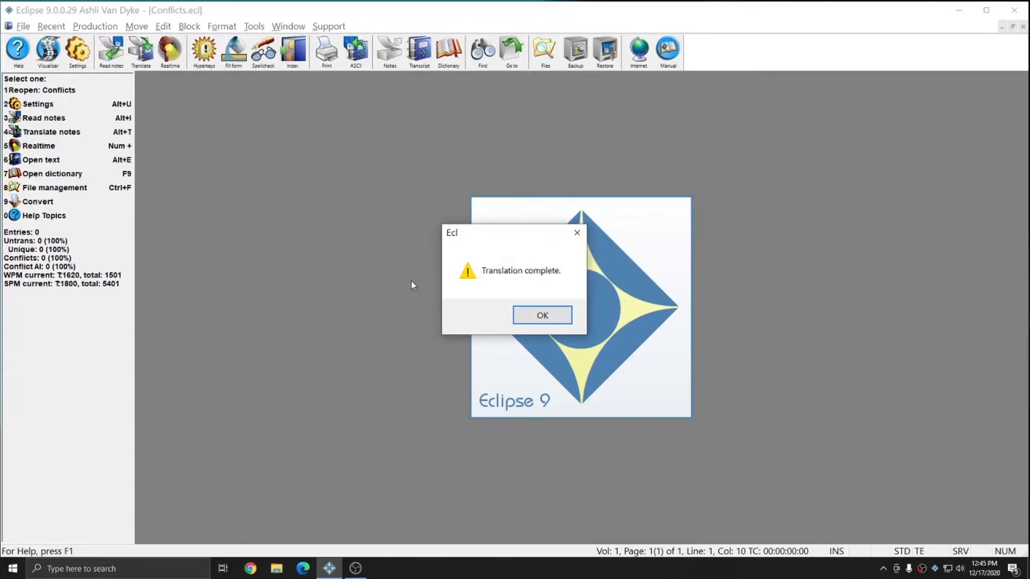
click(517, 320)
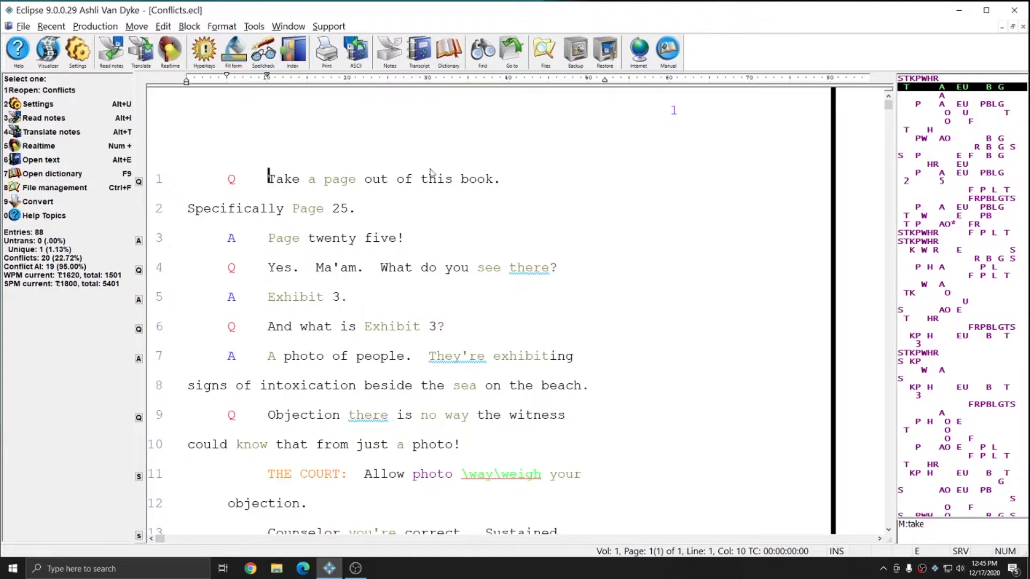
Examine the conflict entries in the Conflicts job dictionary, including TPHO, and return to the transcript
click(449, 51)
double_click(476, 240)
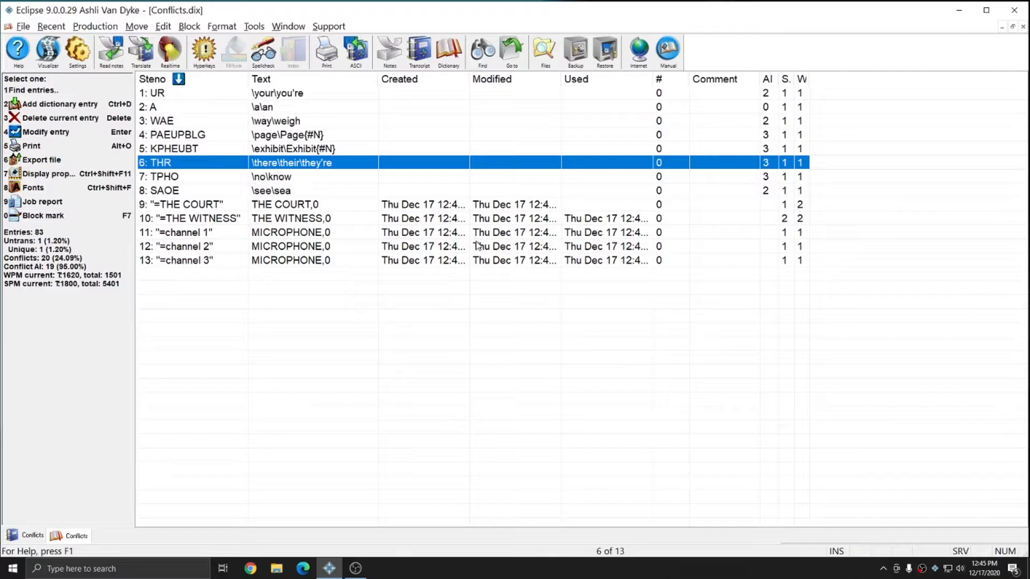
click(300, 196)
click(293, 182)
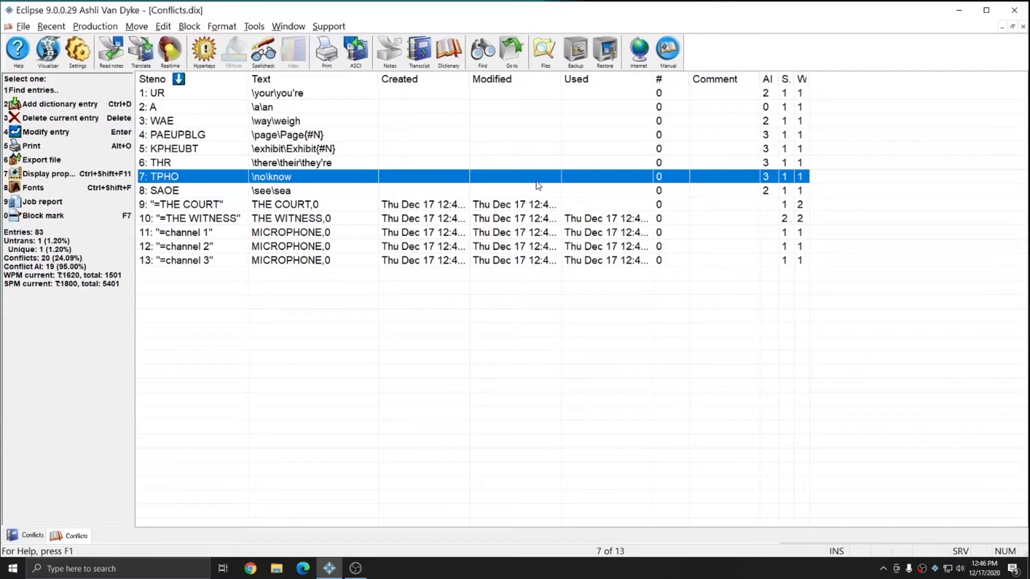
key(Escape)
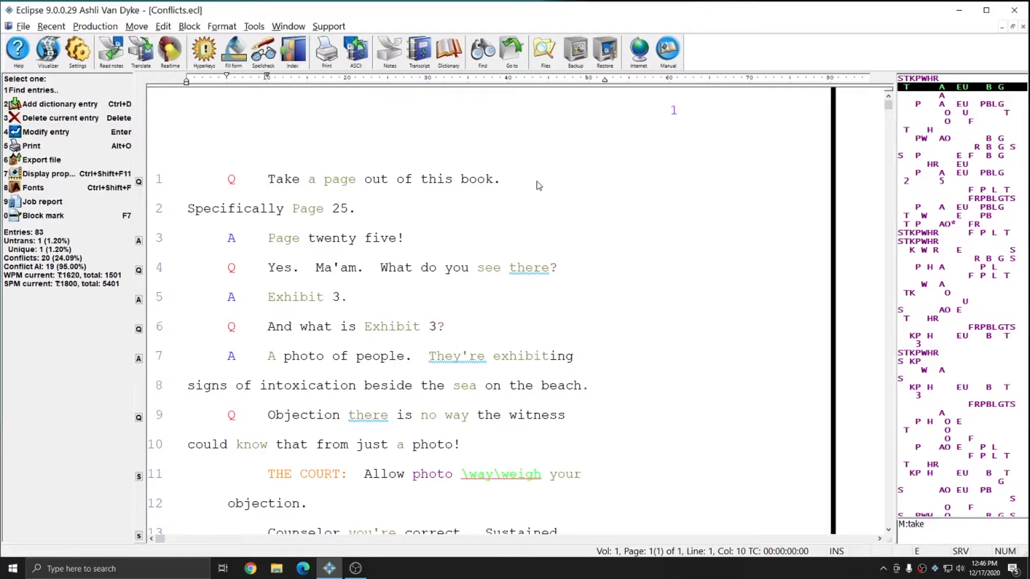
Place the cursor at the "page" conflict on line 1 and switch the active user to Scopist
click(326, 180)
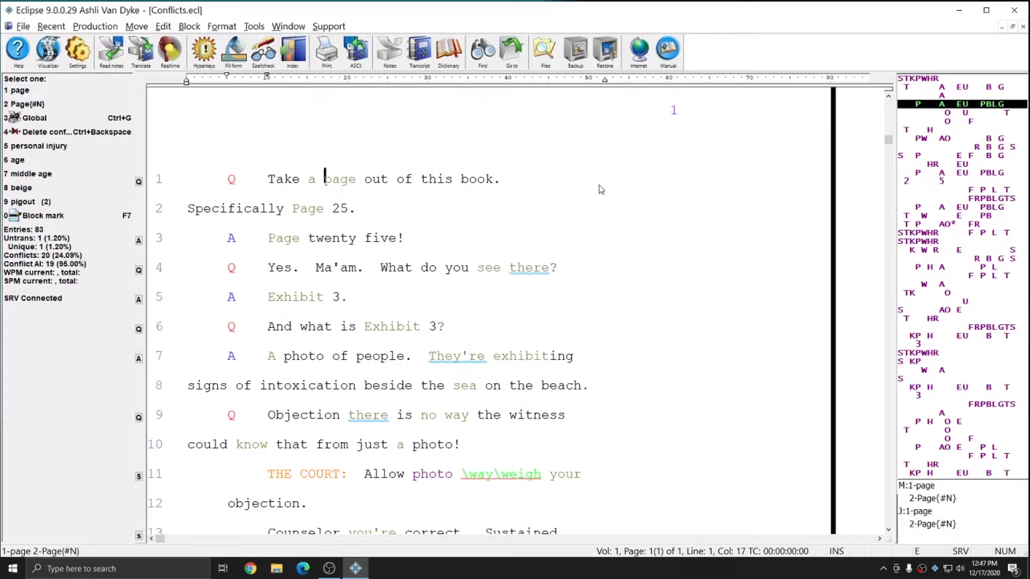
key(alt+u)
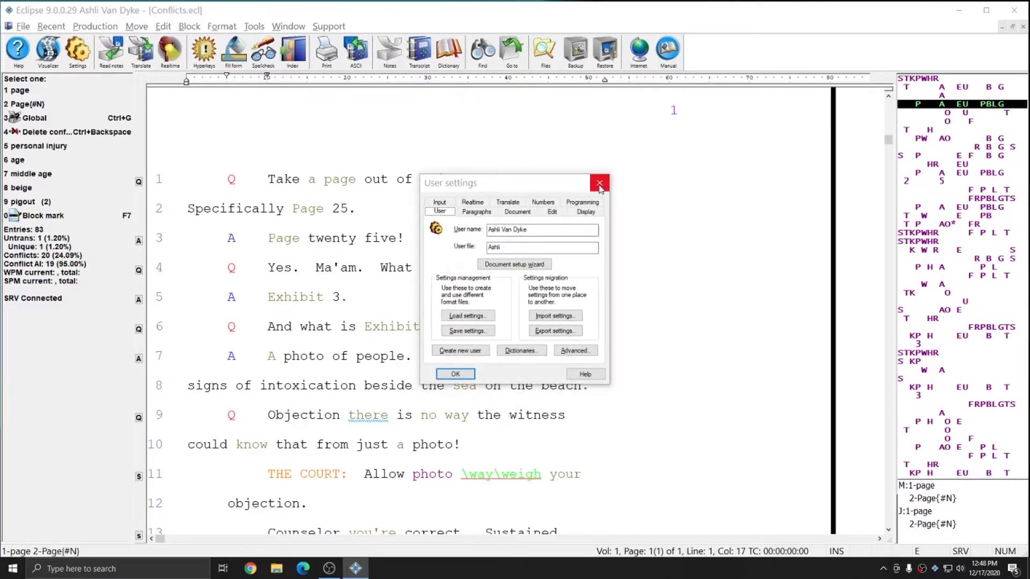
key(alt+w)
click(497, 241)
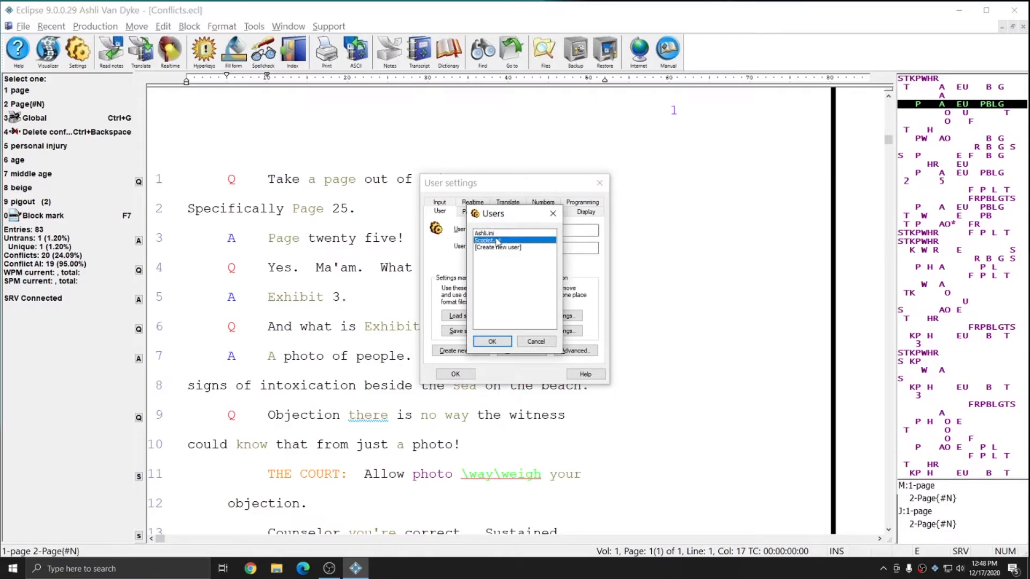
click(492, 341)
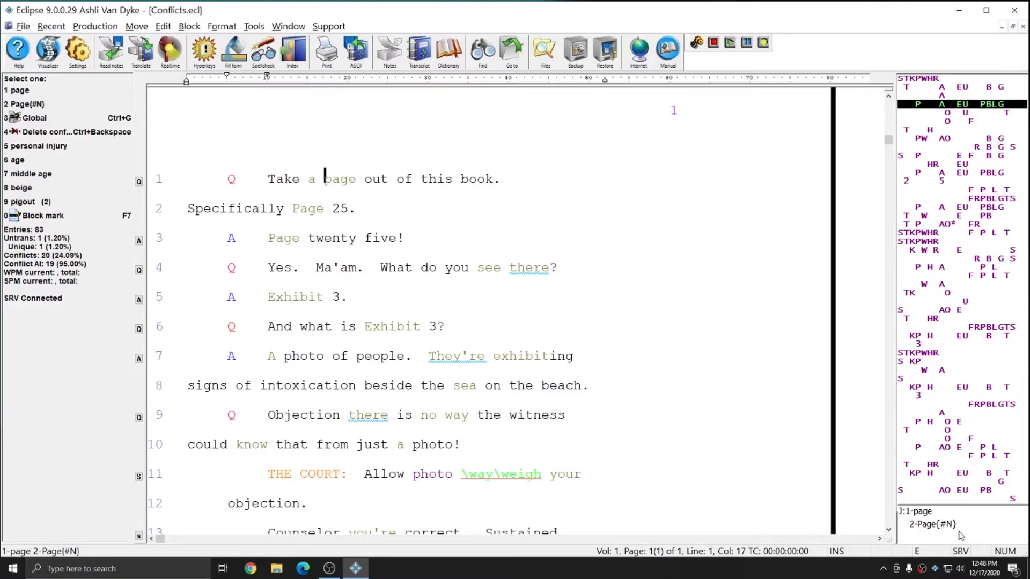
View the contents of the Scopist main dictionary and close it
click(449, 51)
click(416, 344)
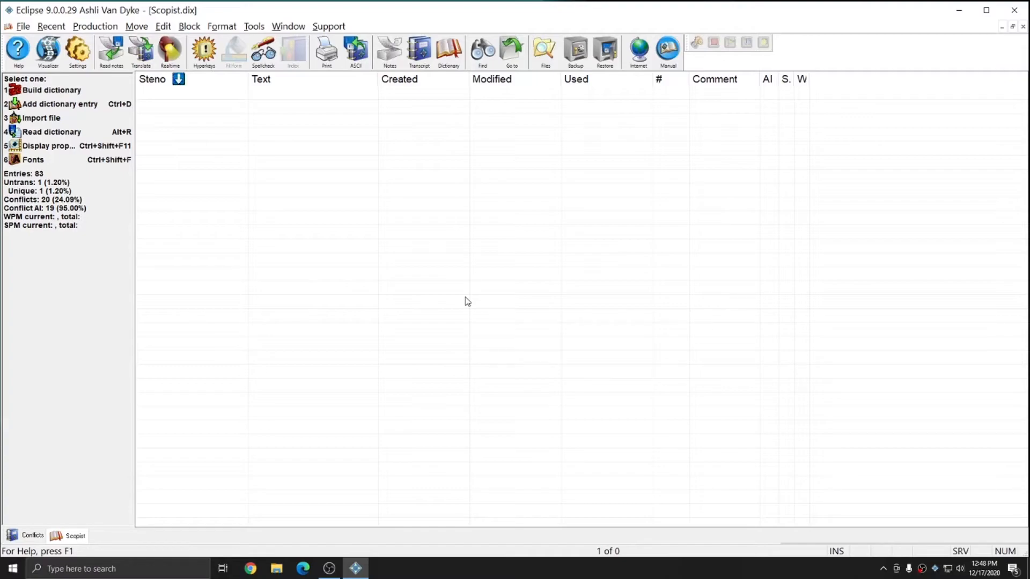
key(ctrl+F4)
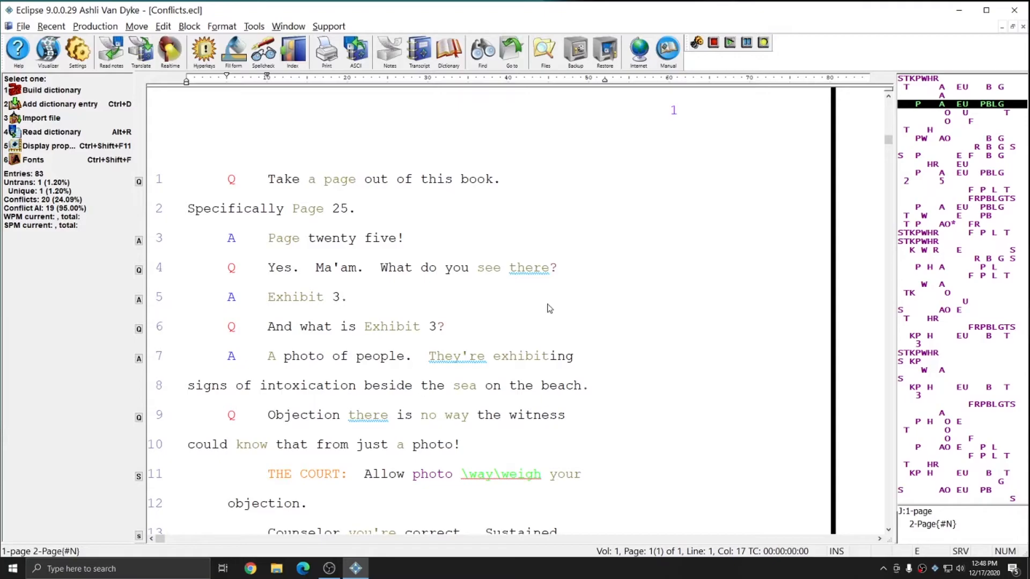
Check the Make edit station info translation option and review the conflict entries in the Conflicts job dictionary
key(alt+t)
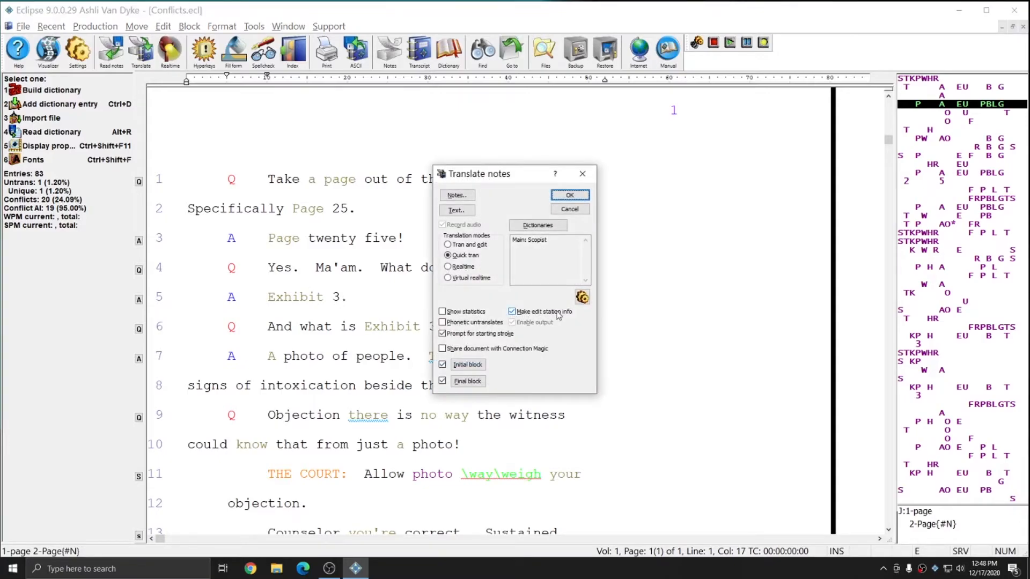
key(Return)
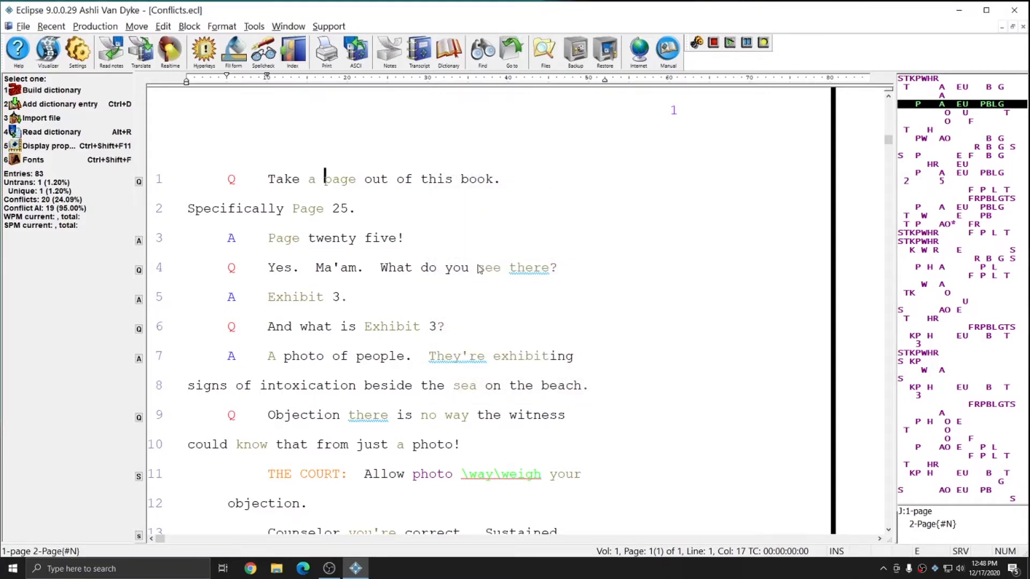
click(450, 57)
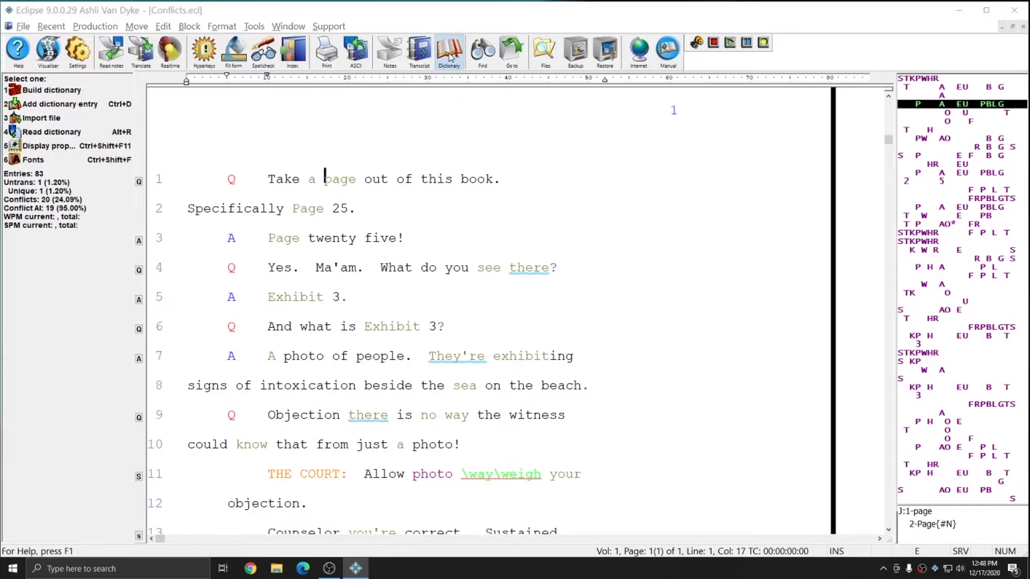
double_click(484, 244)
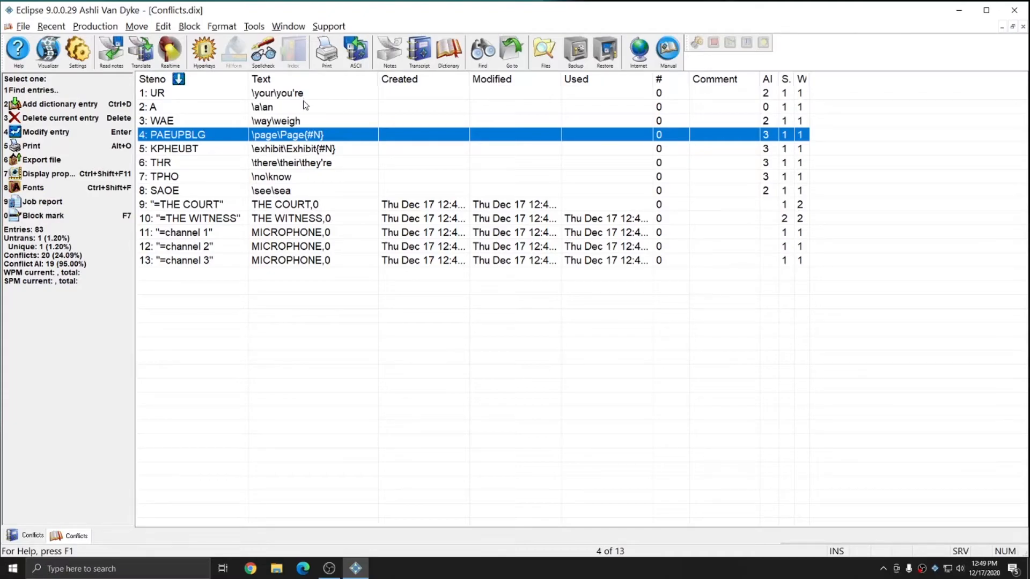
key(ctrl+F4)
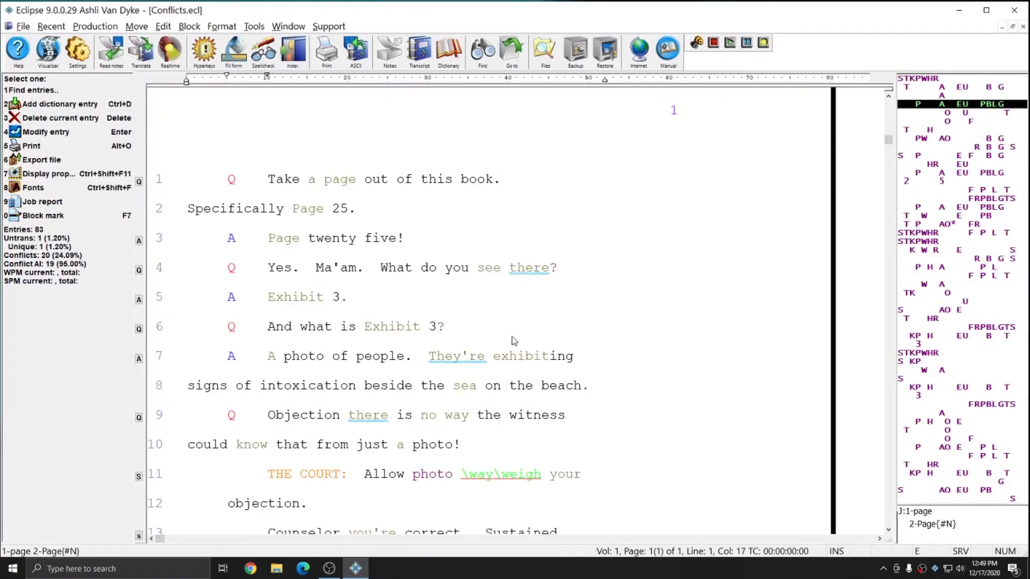
Inspect the dictionary choices for the way/weigh conflict on line 11 and the "page" conflict on line 1
click(462, 474)
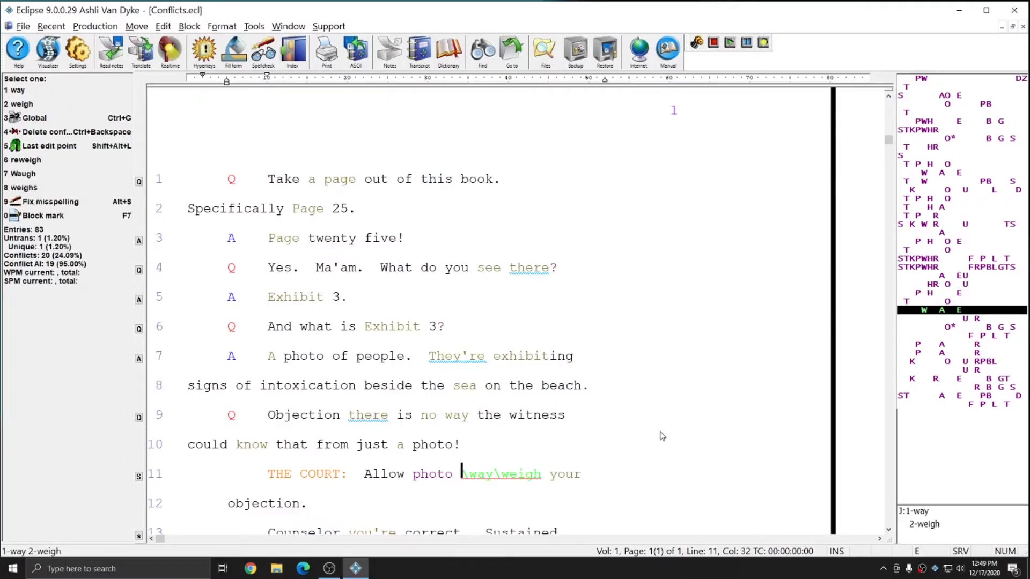
click(326, 181)
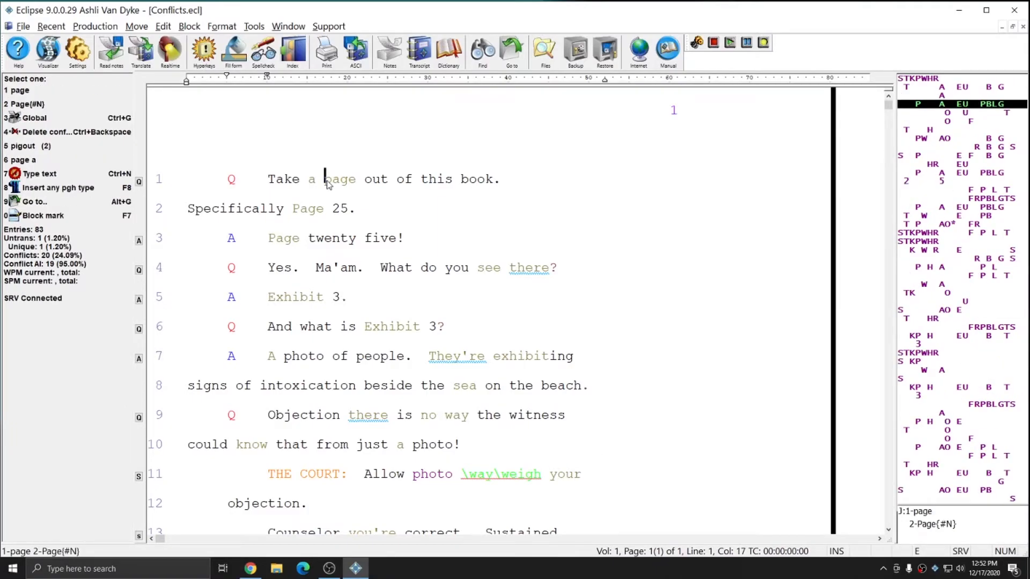